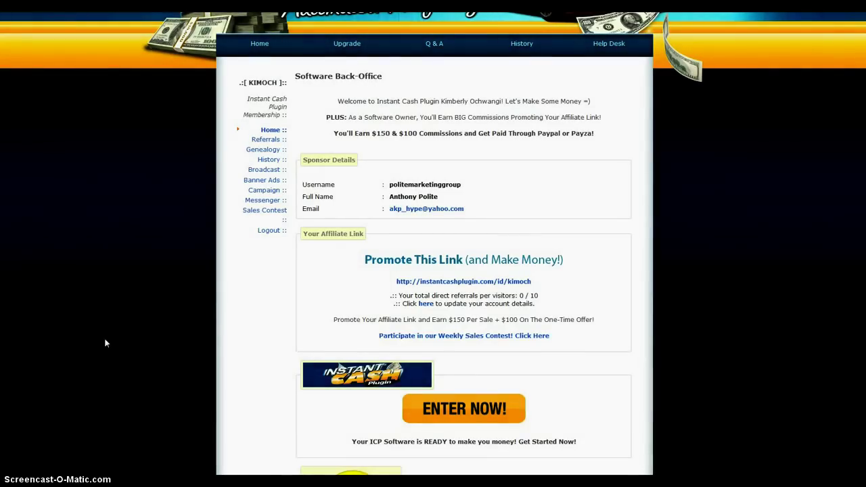
- Scroll down to 'Promote This Link' and select the full affiliate URL
{"action": "scroll", "coordinate": [108, 365], "scroll_direction": "up", "scroll_amount": 3}
{"action": "left_click", "coordinate": [111, 384]}
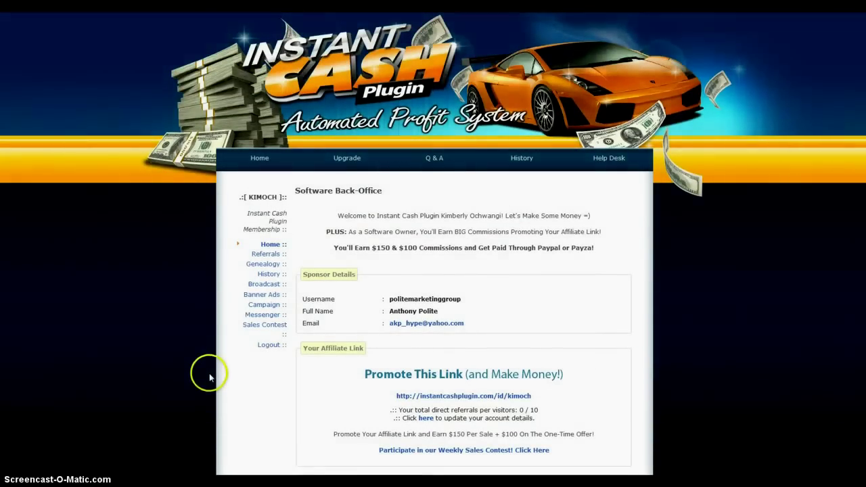
{"action": "scroll", "coordinate": [210, 375], "scroll_direction": "down", "scroll_amount": 1}
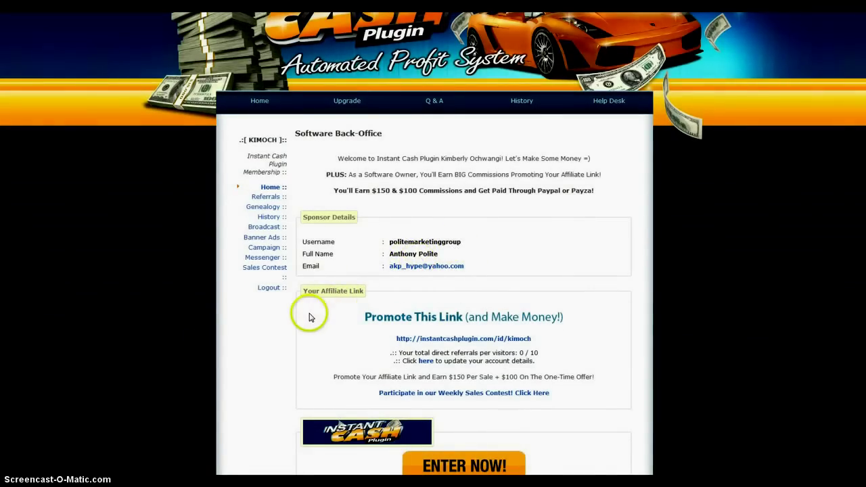
{"action": "scroll", "coordinate": [308, 317], "scroll_direction": "down", "scroll_amount": 3}
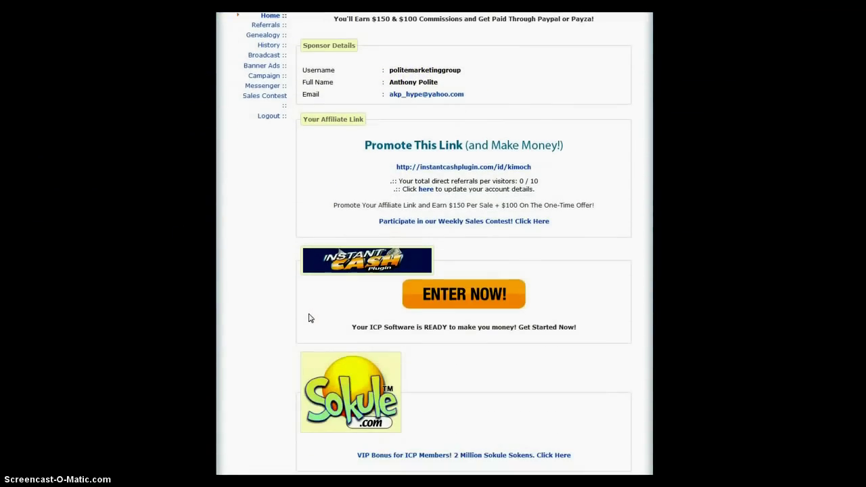
{"action": "scroll", "coordinate": [308, 317], "scroll_direction": "down", "scroll_amount": 2}
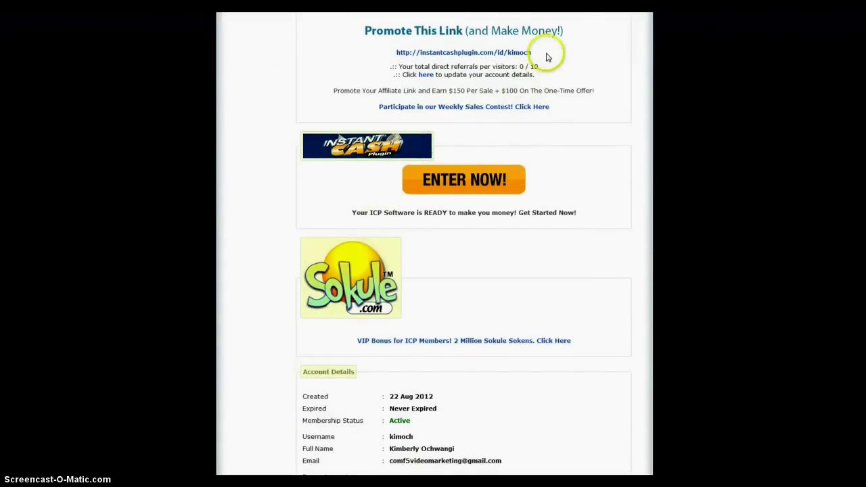
{"action": "left_click_drag", "start_coordinate": [548, 54], "coordinate": [410, 58]}
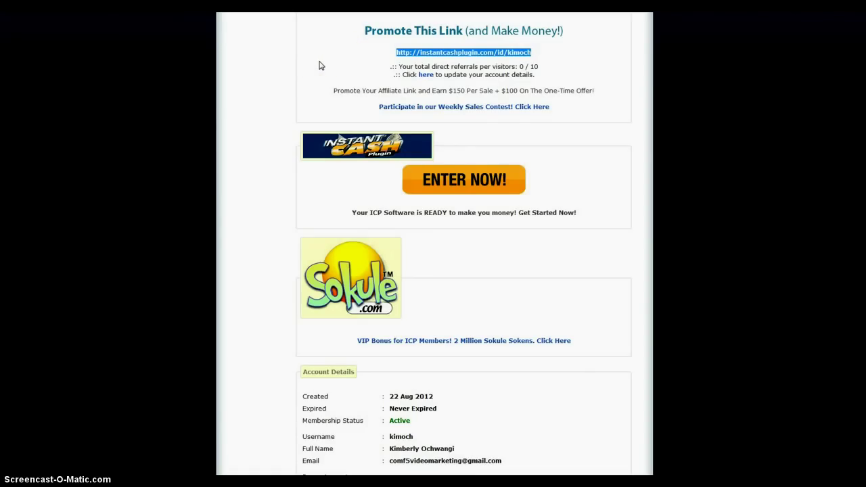
{"action": "scroll", "coordinate": [251, 274], "scroll_direction": "up", "scroll_amount": 3}
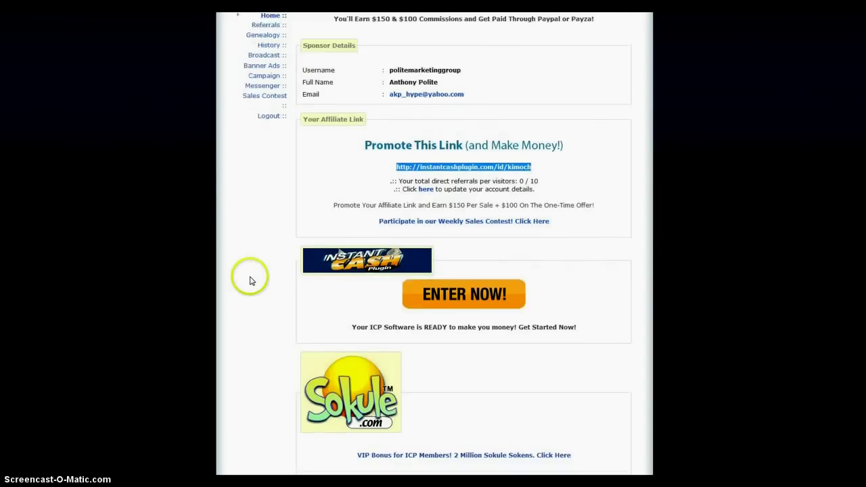
{"action": "scroll", "coordinate": [250, 279], "scroll_direction": "down", "scroll_amount": 3}
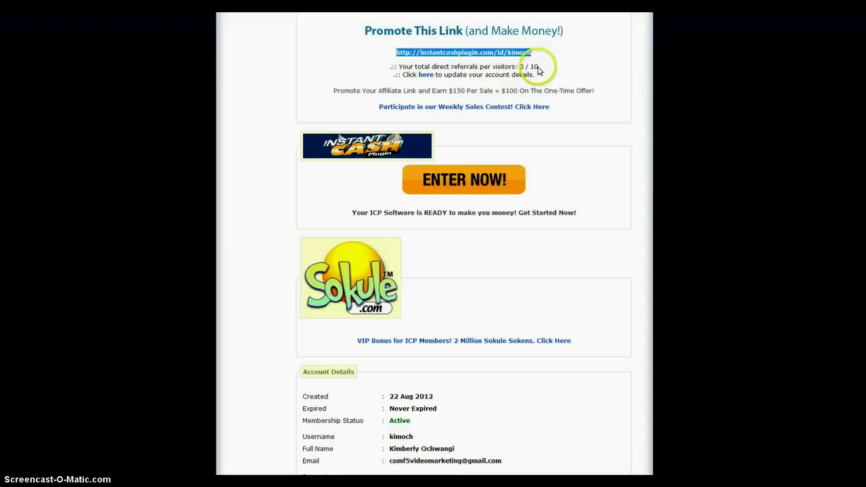
{"action": "left_click", "coordinate": [532, 68]}
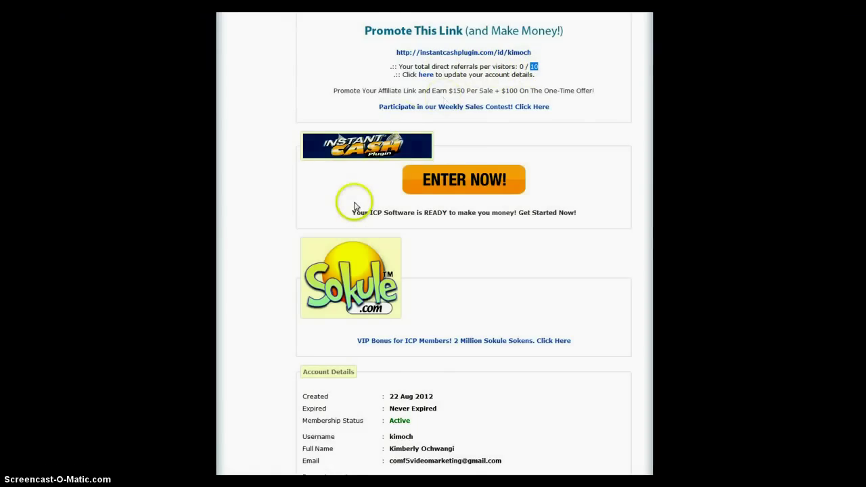
{"action": "scroll", "coordinate": [355, 207], "scroll_direction": "up", "scroll_amount": 5}
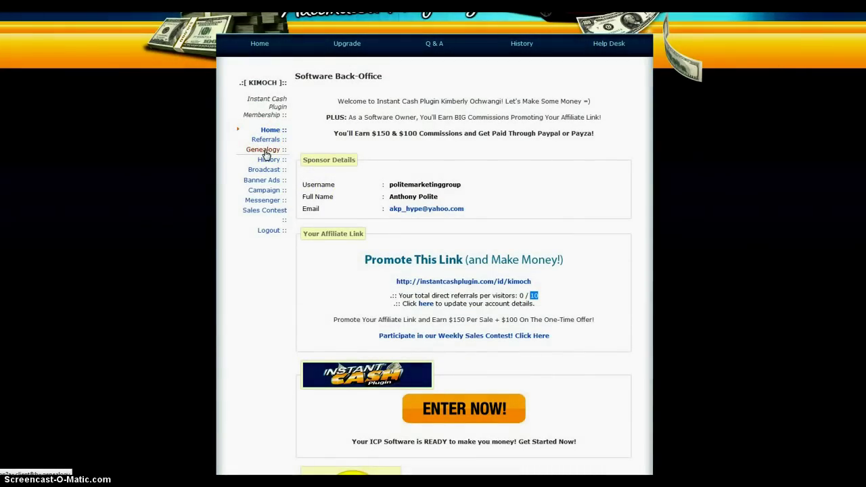
- Check the empty Referrals and Genealogy pages, then view History with the paid 197 membership fee
{"action": "left_click", "coordinate": [264, 151]}
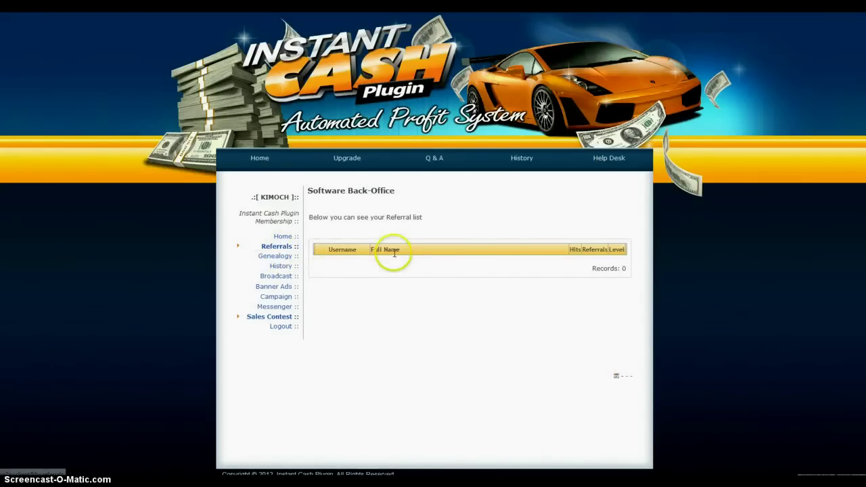
{"action": "left_click", "coordinate": [275, 257]}
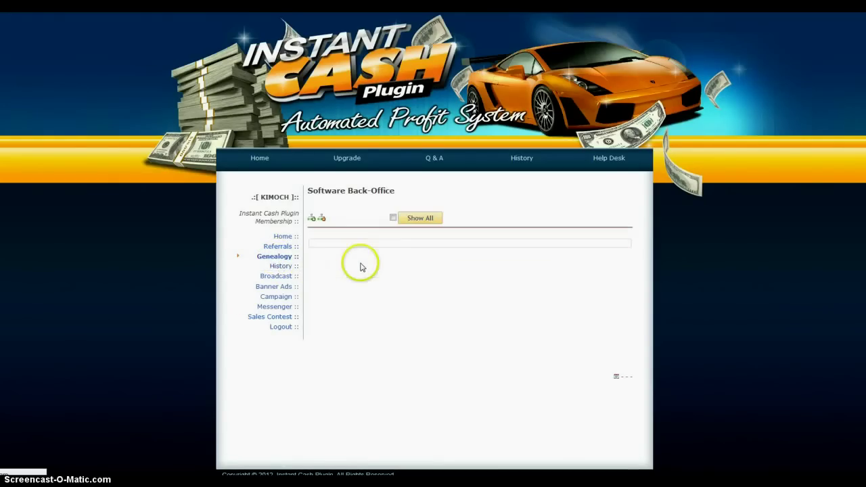
{"action": "left_click", "coordinate": [276, 265]}
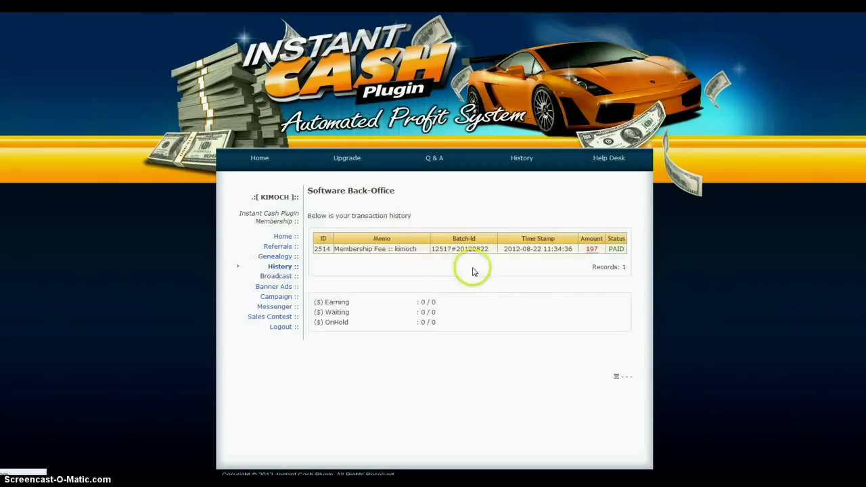
{"action": "left_click", "coordinate": [554, 249]}
{"action": "left_click_drag", "start_coordinate": [567, 249], "coordinate": [570, 250]}
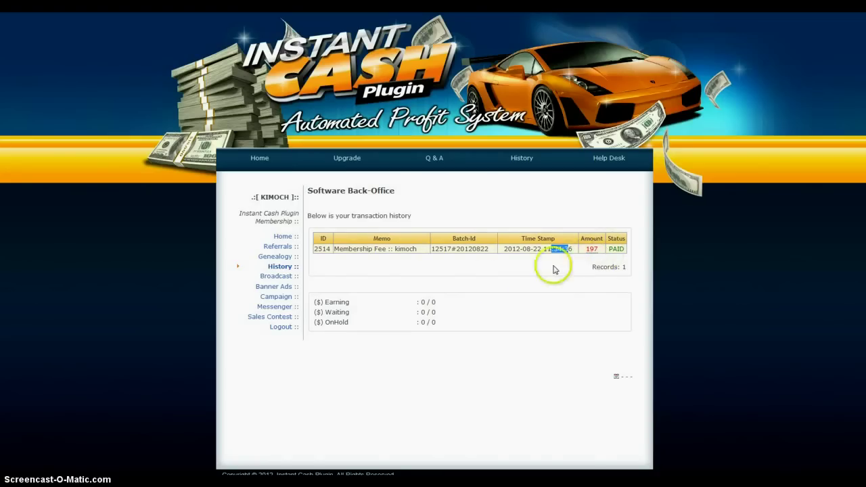
- Open Manage Email Broadcast, addressed to All (Members and Subscribers) with Normal priority
{"action": "left_click", "coordinate": [278, 286]}
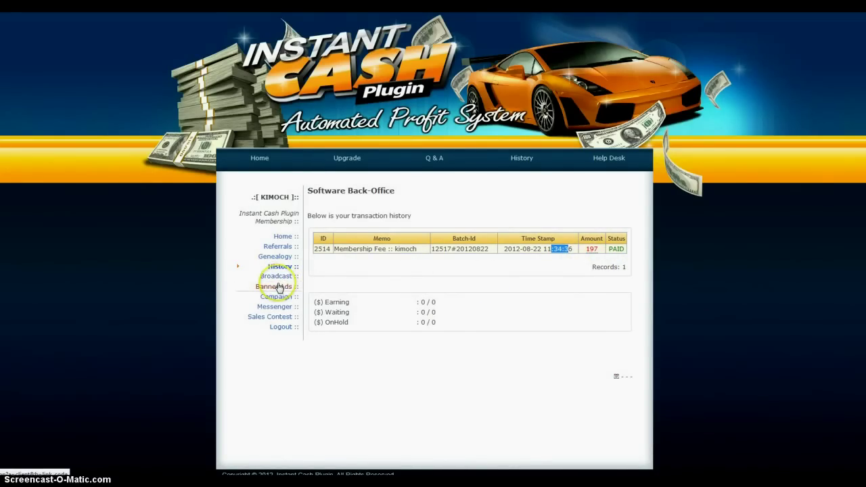
{"action": "scroll", "coordinate": [369, 296], "scroll_direction": "down", "scroll_amount": 3}
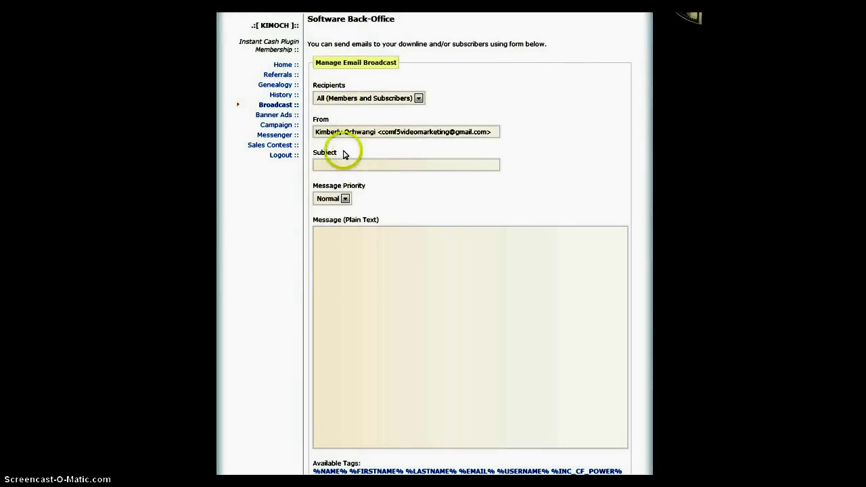
{"action": "scroll", "coordinate": [267, 177], "scroll_direction": "up", "scroll_amount": 1}
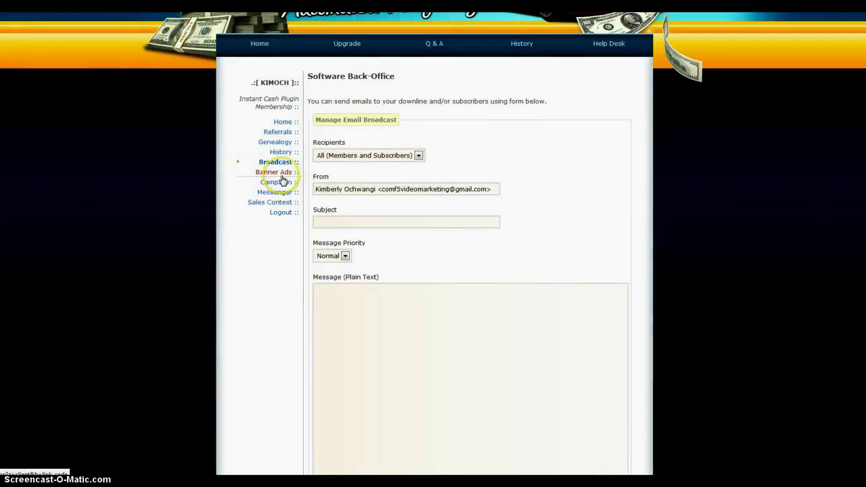
- Browse the Banner Ads page, clicking into the 160x600 and 300x250 banners' embed code
{"action": "left_click", "coordinate": [282, 173]}
{"action": "scroll", "coordinate": [278, 186], "scroll_direction": "down", "scroll_amount": 7}
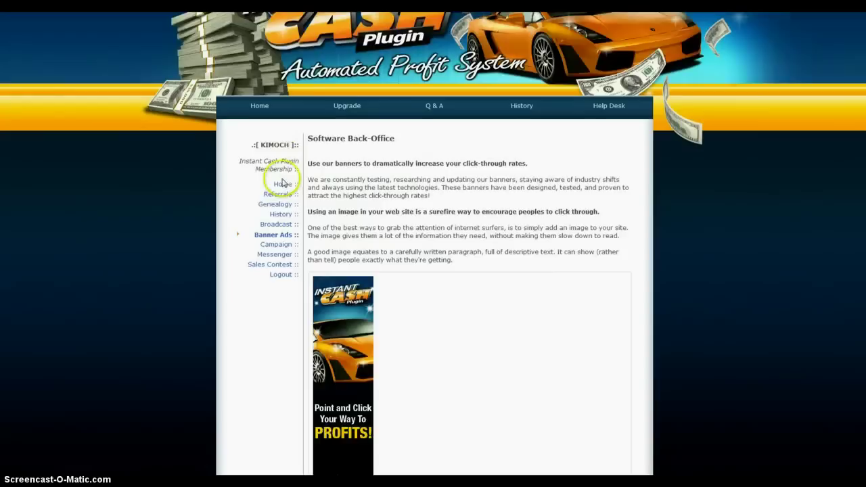
{"action": "scroll", "coordinate": [284, 184], "scroll_direction": "down", "scroll_amount": 5}
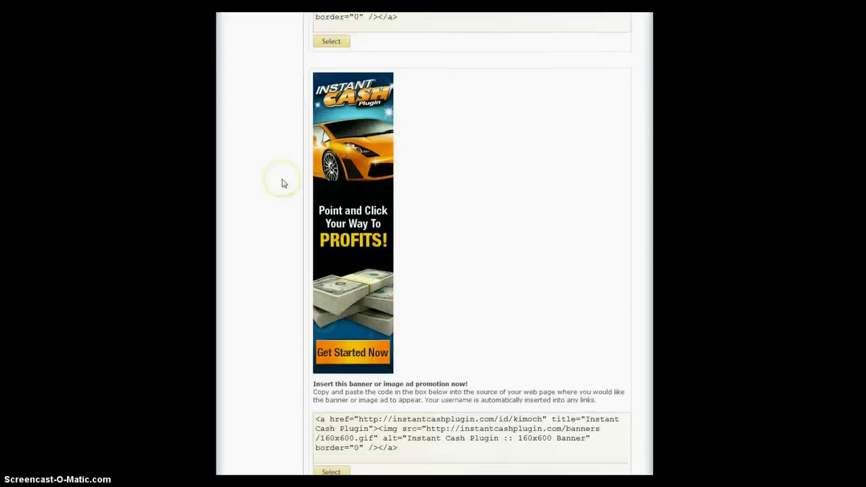
{"action": "left_click", "coordinate": [374, 315]}
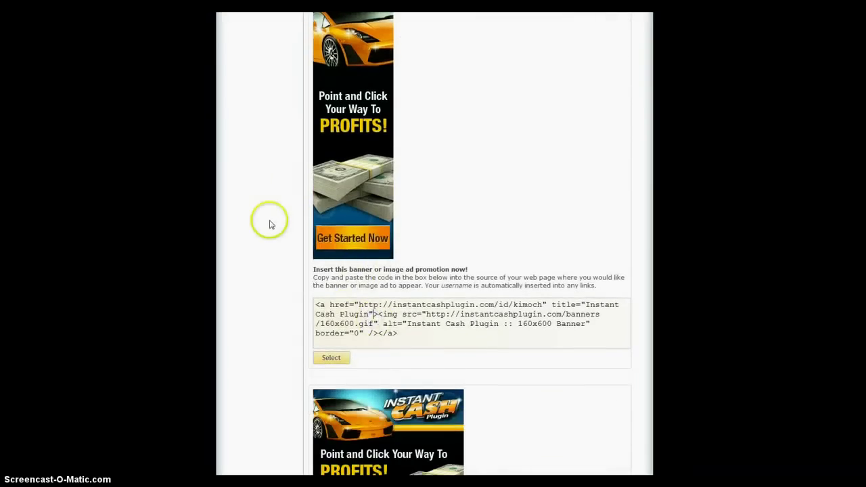
{"action": "scroll", "coordinate": [263, 224], "scroll_direction": "down", "scroll_amount": 3}
{"action": "scroll", "coordinate": [270, 226], "scroll_direction": "down", "scroll_amount": 3}
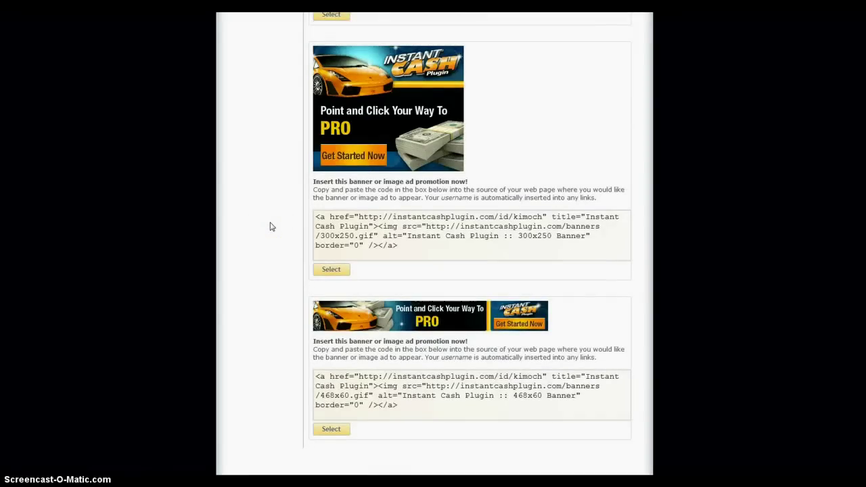
{"action": "left_click", "coordinate": [431, 242]}
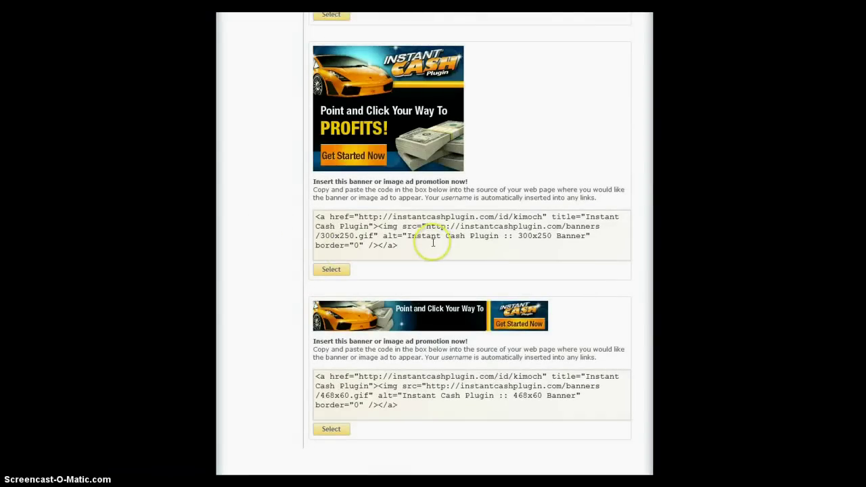
{"action": "scroll", "coordinate": [432, 243], "scroll_direction": "down", "scroll_amount": 2}
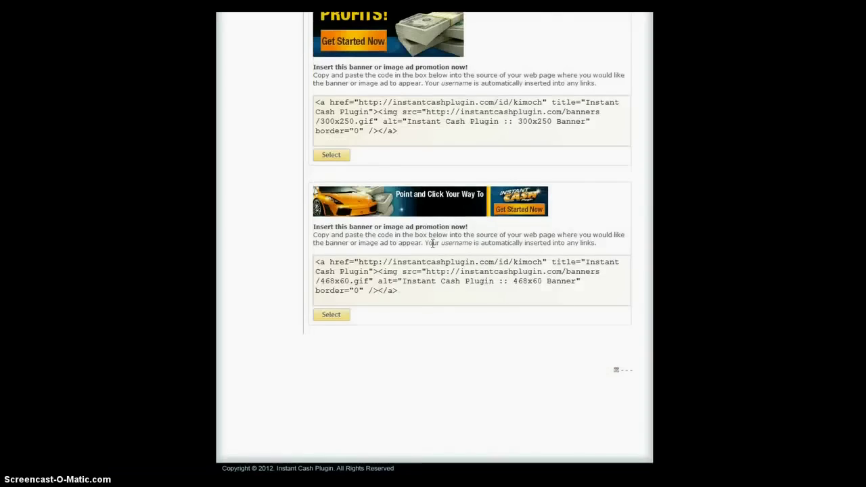
{"action": "scroll", "coordinate": [433, 246], "scroll_direction": "up", "scroll_amount": 8}
{"action": "scroll", "coordinate": [433, 248], "scroll_direction": "up", "scroll_amount": 5}
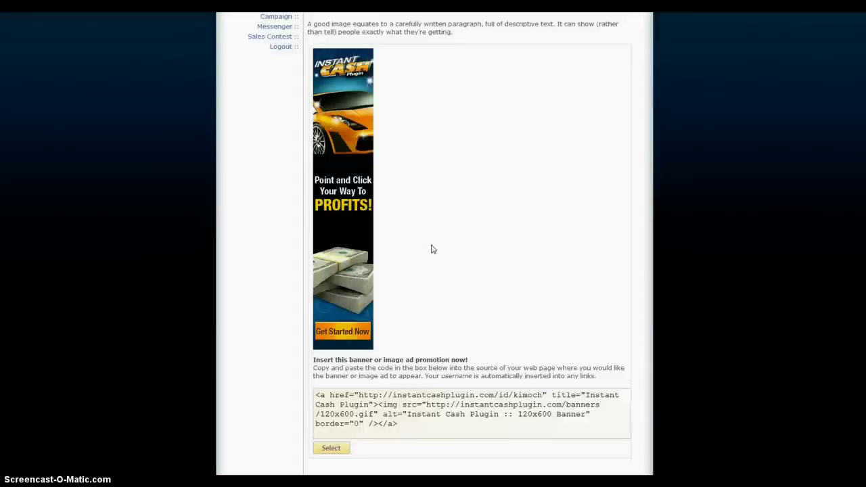
{"action": "left_click", "coordinate": [275, 178]}
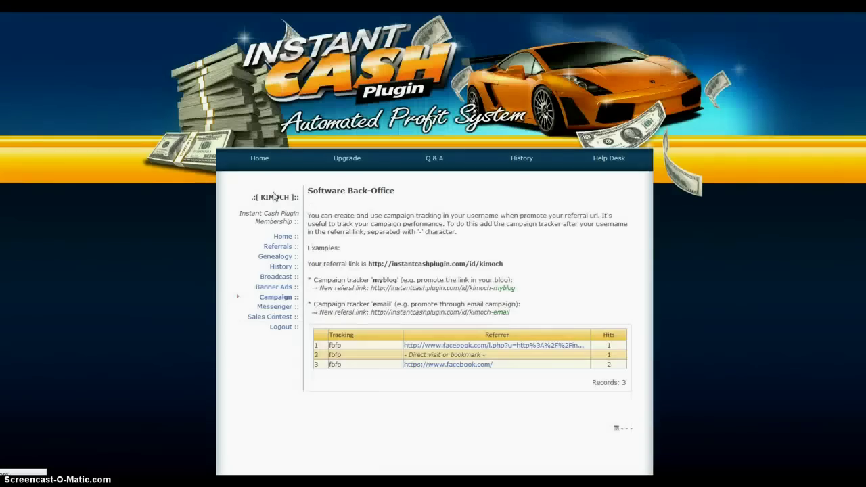
{"action": "scroll", "coordinate": [338, 264], "scroll_direction": "down", "scroll_amount": 2}
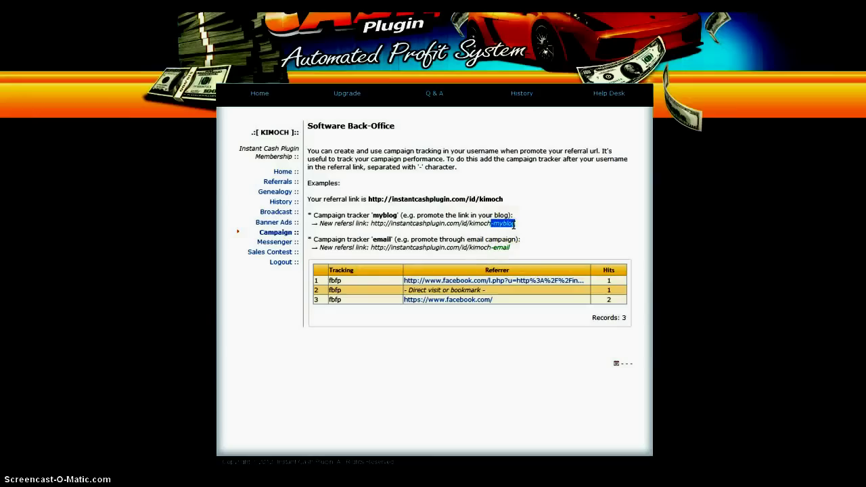
{"action": "left_click_drag", "start_coordinate": [490, 248], "coordinate": [514, 247]}
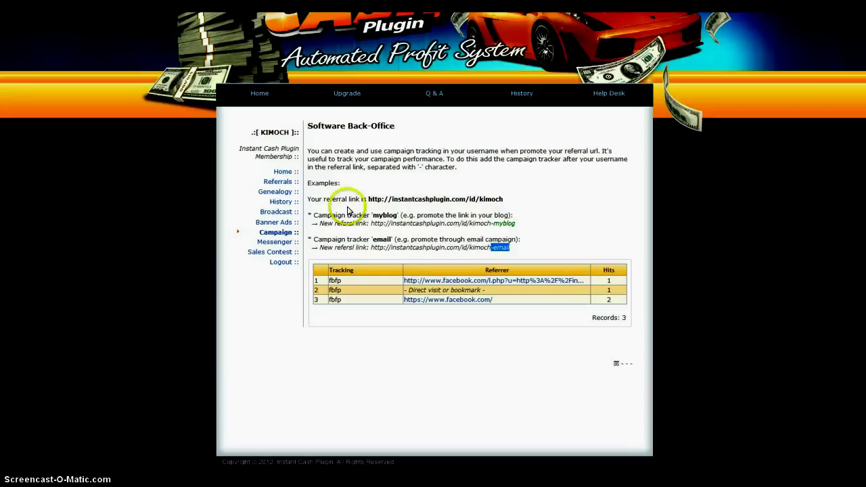
- Check the Referrals list, then return to Home and scroll down to the account-update link
{"action": "left_click", "coordinate": [281, 183]}
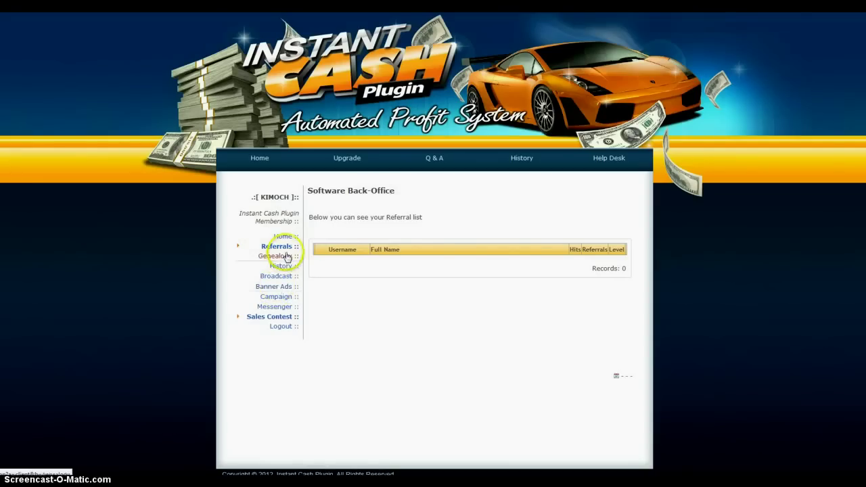
{"action": "left_click", "coordinate": [283, 236]}
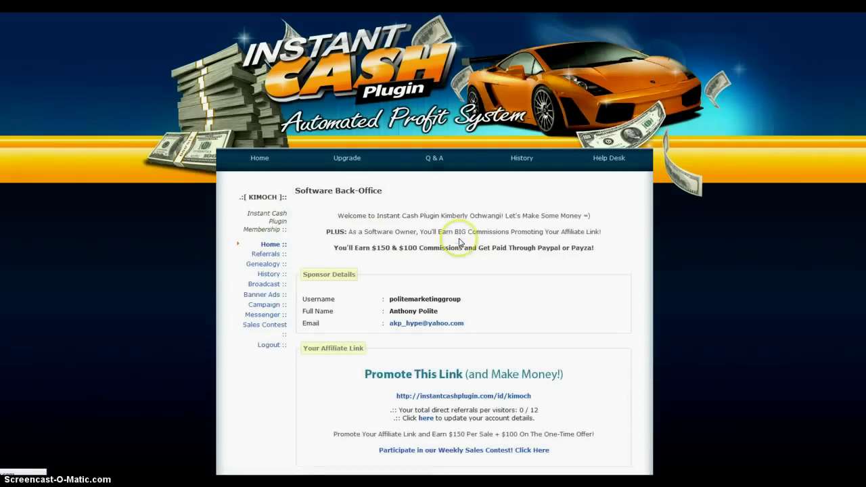
{"action": "scroll", "coordinate": [406, 274], "scroll_direction": "down", "scroll_amount": 5}
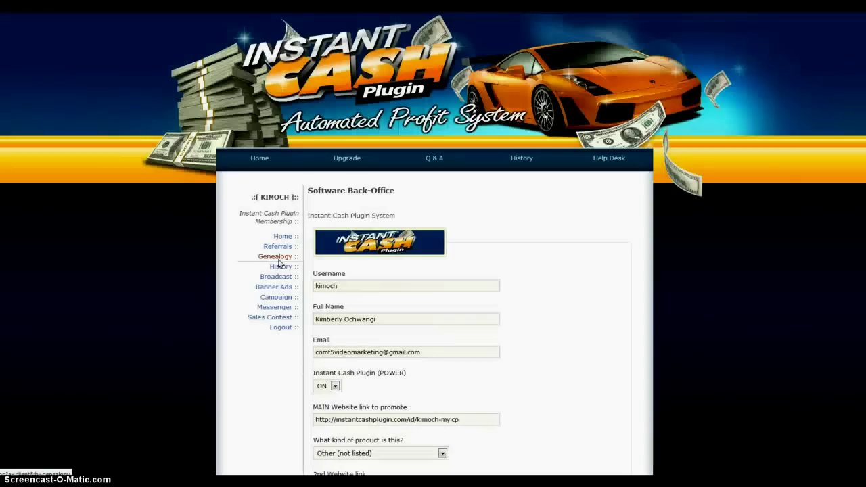
{"action": "scroll", "coordinate": [287, 274], "scroll_direction": "down", "scroll_amount": 3}
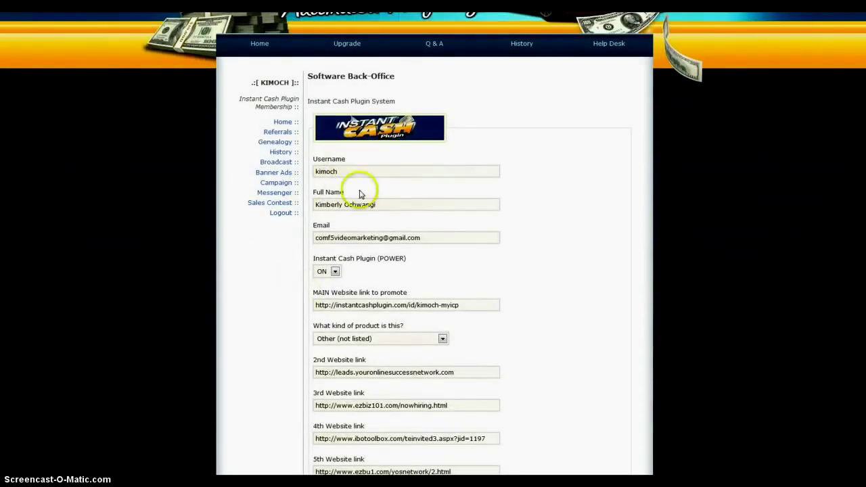
{"action": "scroll", "coordinate": [359, 249], "scroll_direction": "down", "scroll_amount": 1}
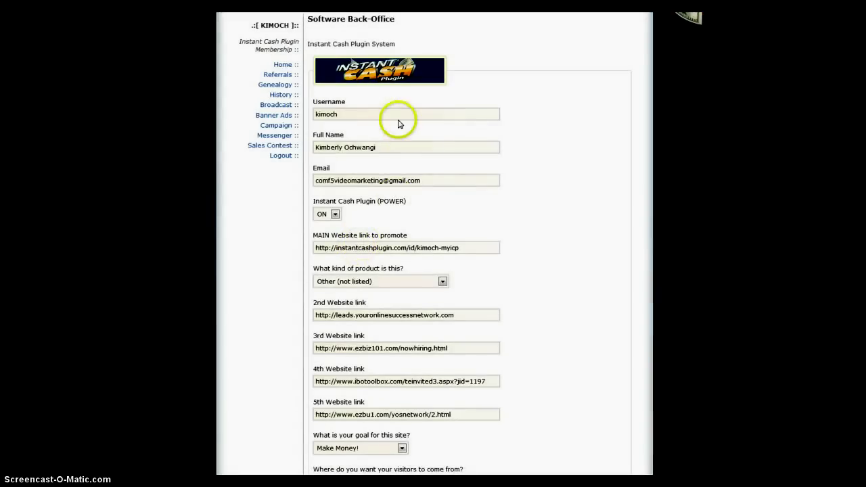
{"action": "left_click", "coordinate": [397, 117]}
{"action": "left_click", "coordinate": [404, 148]}
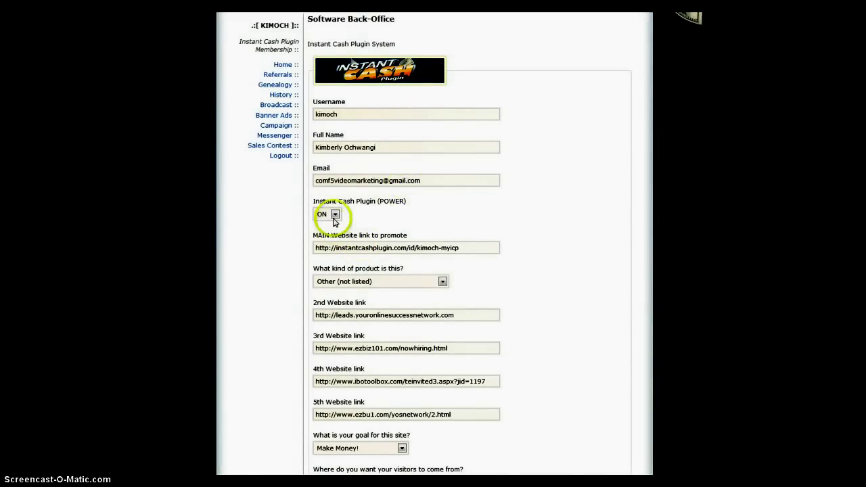
{"action": "scroll", "coordinate": [304, 228], "scroll_direction": "down", "scroll_amount": 3}
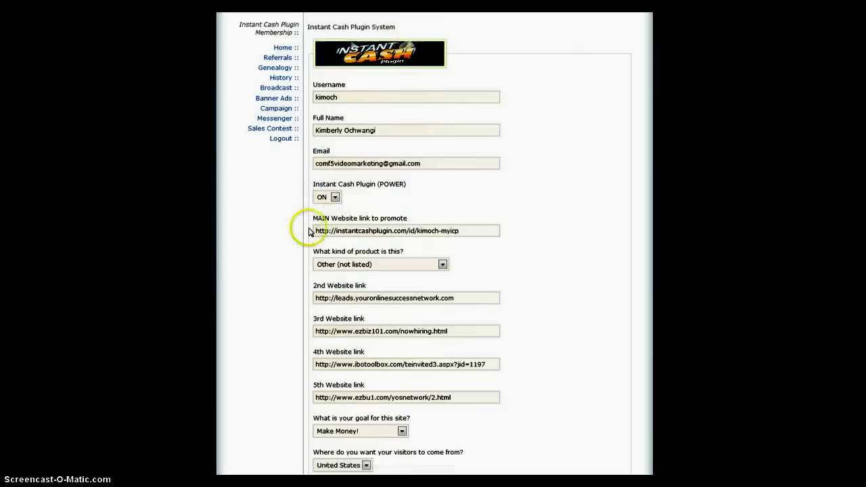
{"action": "left_click_drag", "start_coordinate": [458, 133], "coordinate": [446, 133]}
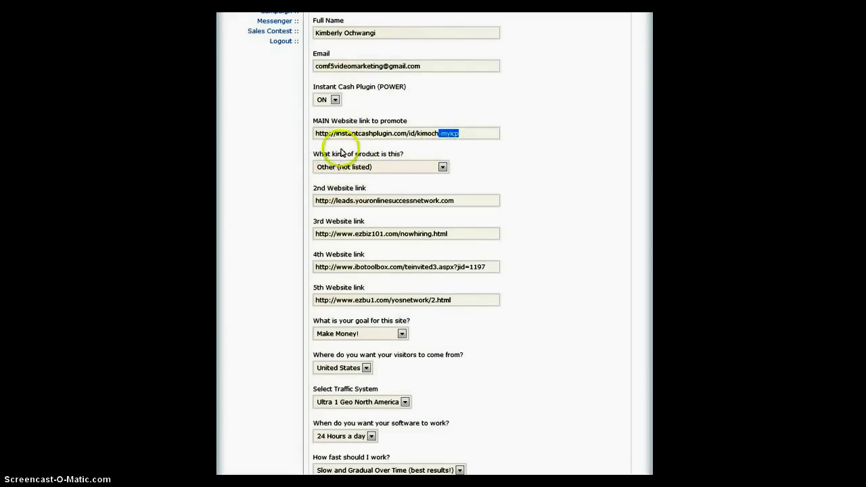
{"action": "scroll", "coordinate": [271, 176], "scroll_direction": "up", "scroll_amount": 3}
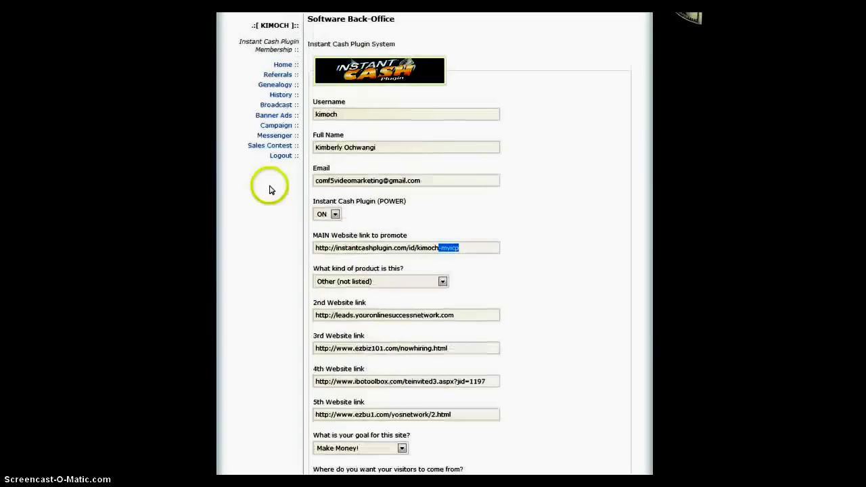
{"action": "left_click_drag", "start_coordinate": [323, 238], "coordinate": [385, 238]}
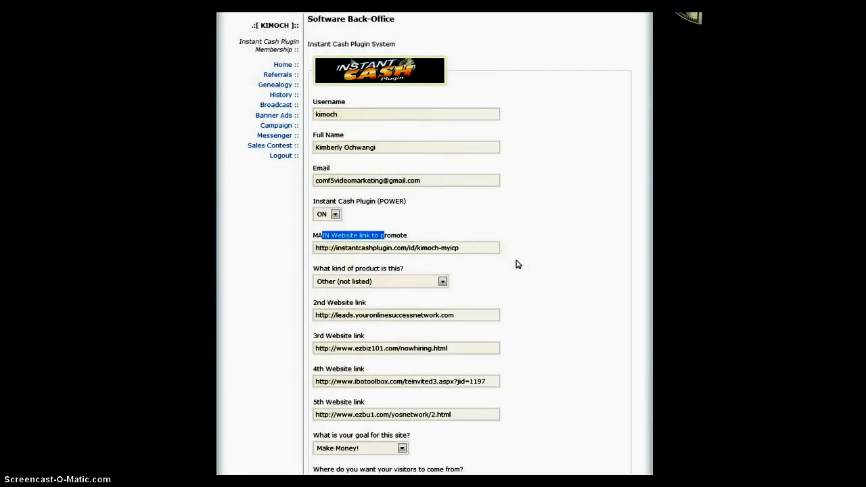
{"action": "scroll", "coordinate": [516, 264], "scroll_direction": "down", "scroll_amount": 4}
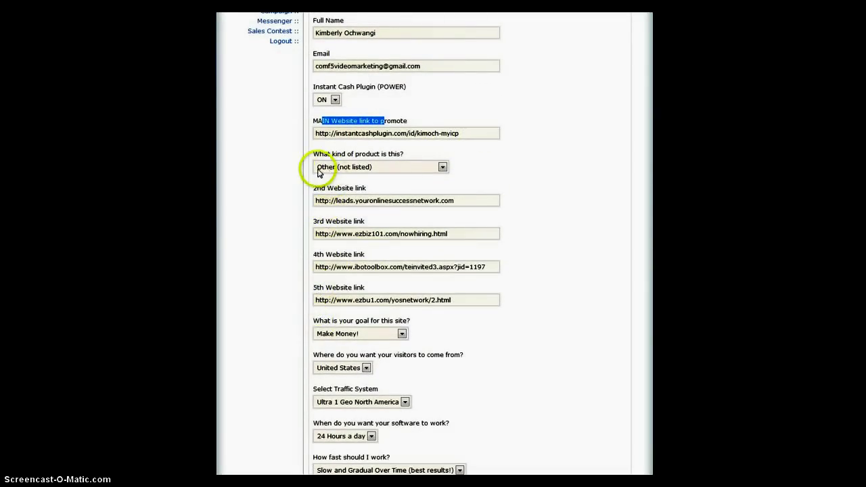
{"action": "left_click", "coordinate": [441, 167]}
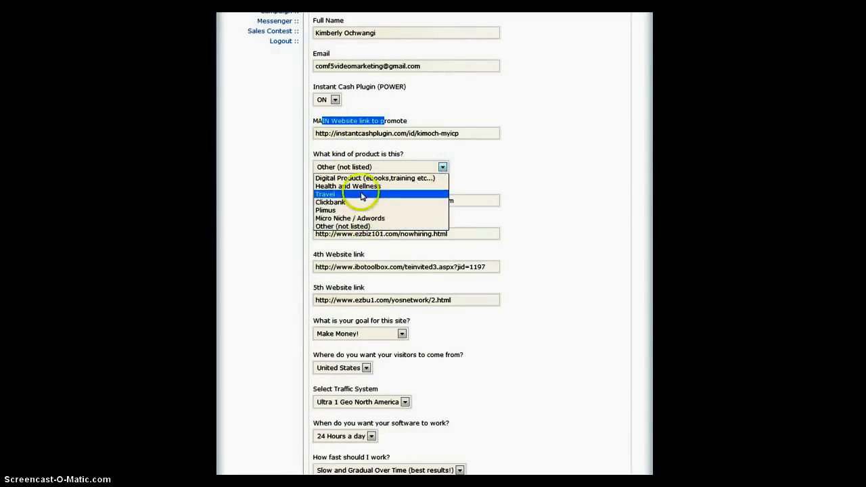
{"action": "left_click", "coordinate": [343, 228]}
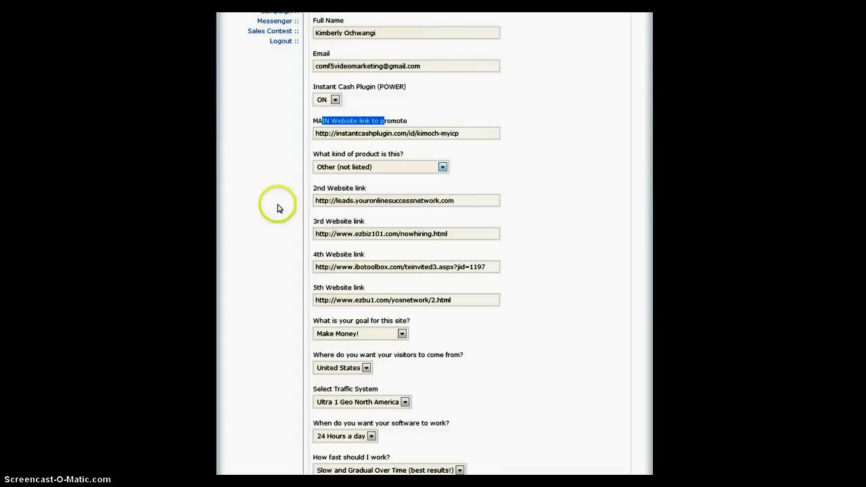
{"action": "scroll", "coordinate": [277, 208], "scroll_direction": "down", "scroll_amount": 2}
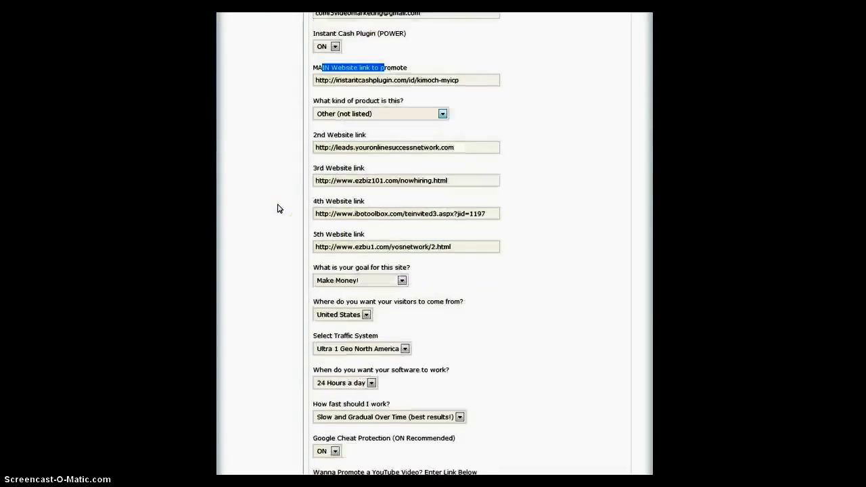
{"action": "left_click", "coordinate": [340, 142]}
{"action": "left_click", "coordinate": [341, 177]}
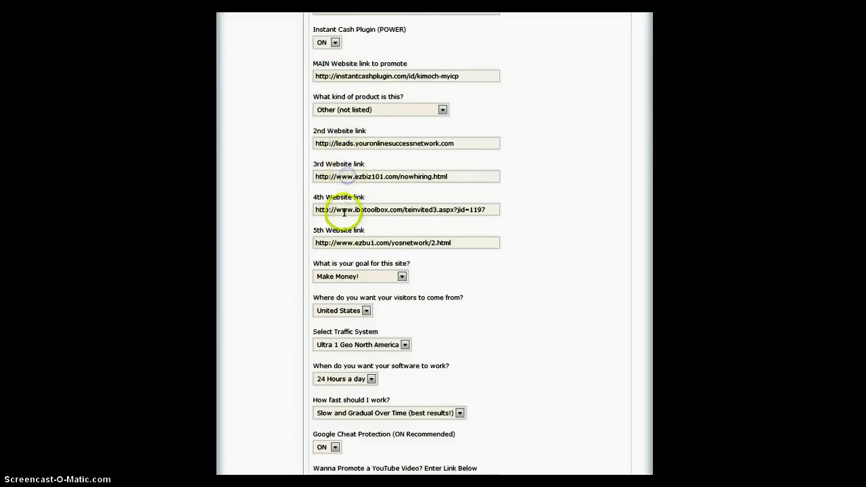
{"action": "left_click", "coordinate": [349, 243]}
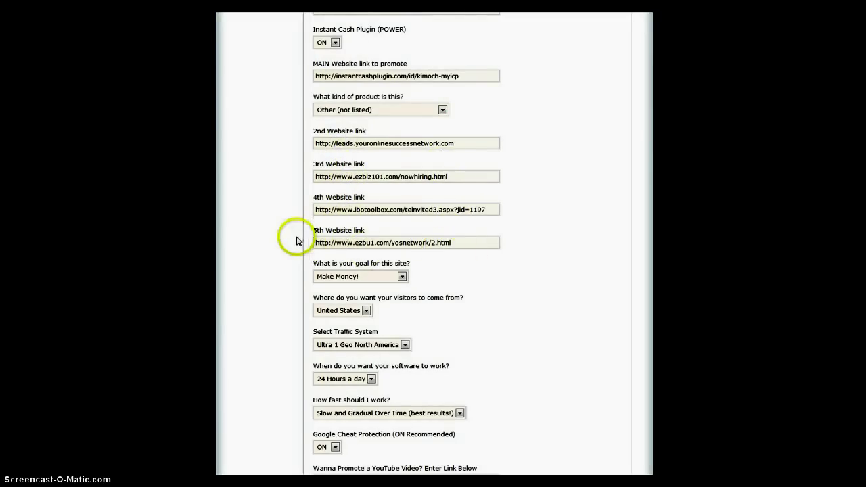
{"action": "scroll", "coordinate": [280, 225], "scroll_direction": "down", "scroll_amount": 3}
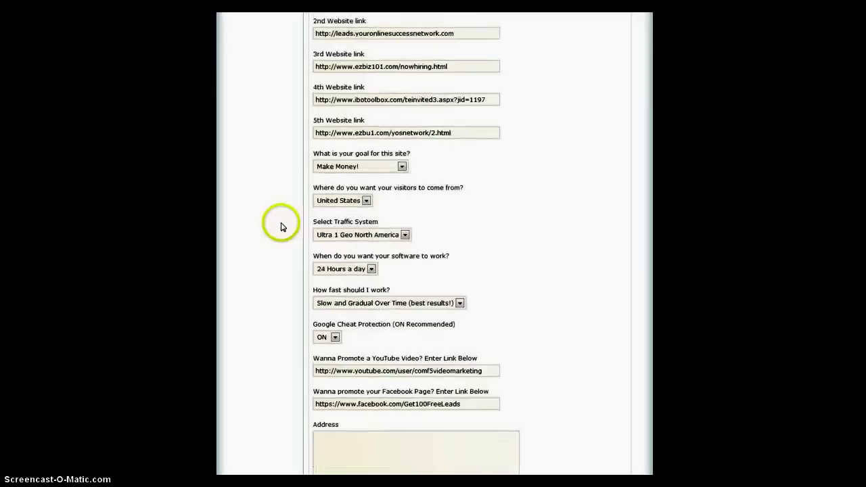
{"action": "left_click", "coordinate": [362, 163]}
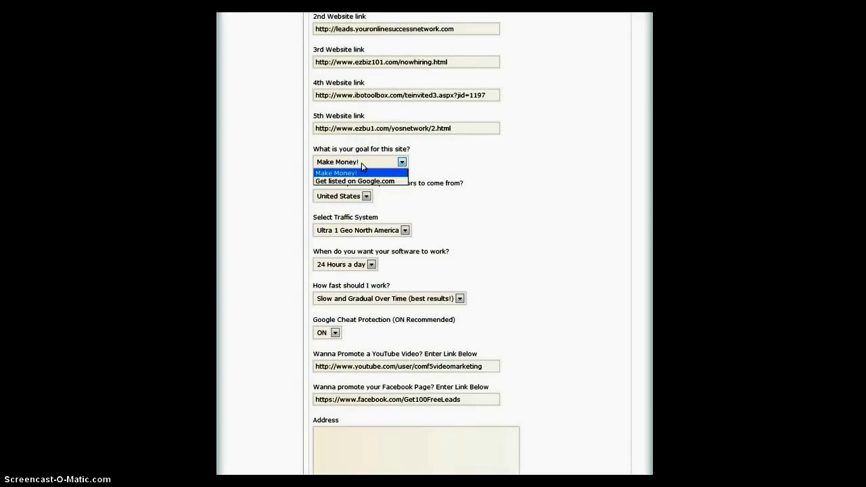
{"action": "left_click", "coordinate": [362, 166]}
{"action": "left_click", "coordinate": [366, 196]}
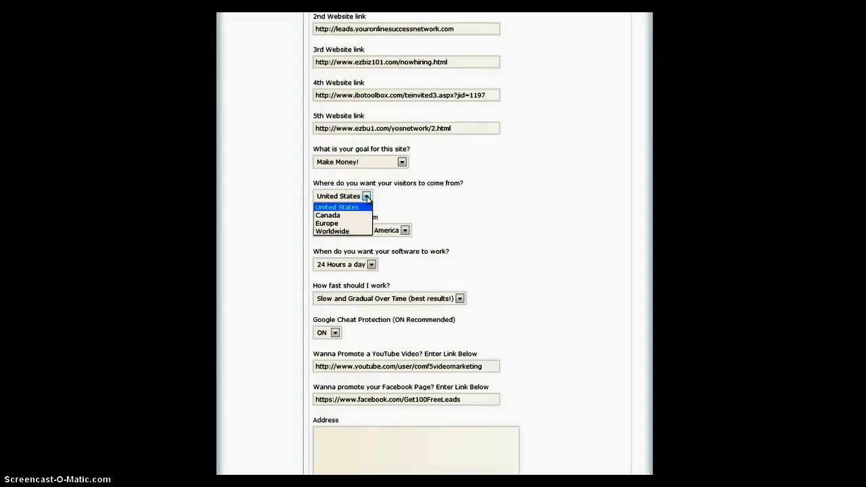
{"action": "left_click", "coordinate": [332, 231]}
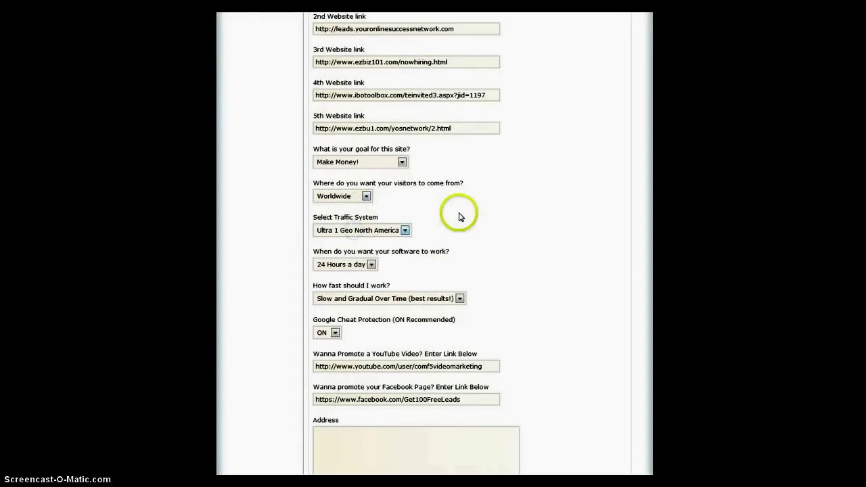
{"action": "scroll", "coordinate": [458, 212], "scroll_direction": "down", "scroll_amount": 3}
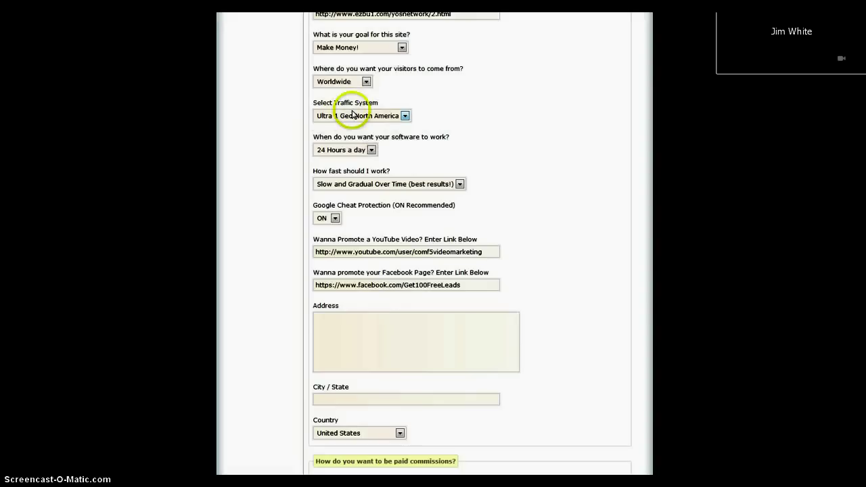
{"action": "left_click", "coordinate": [405, 116]}
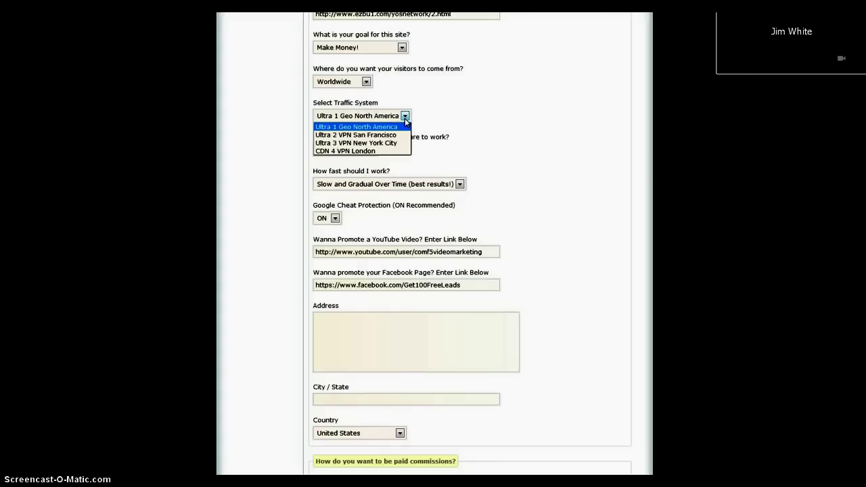
{"action": "left_click", "coordinate": [405, 119]}
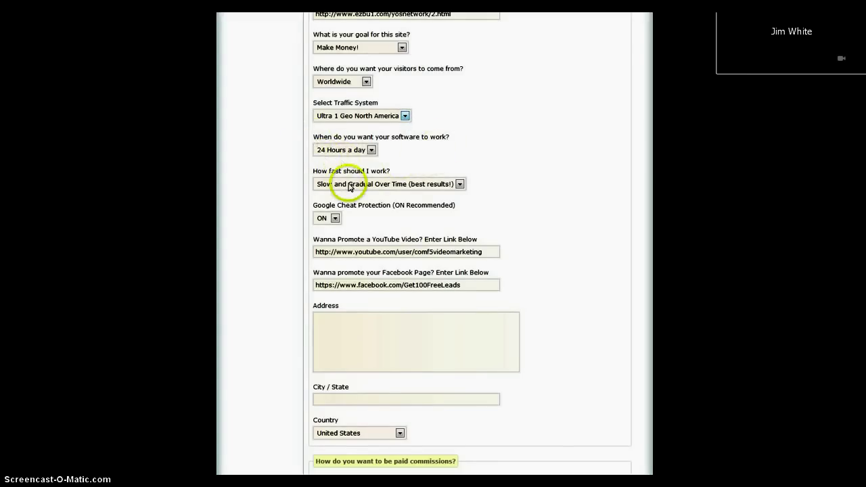
{"action": "left_click", "coordinate": [459, 184]}
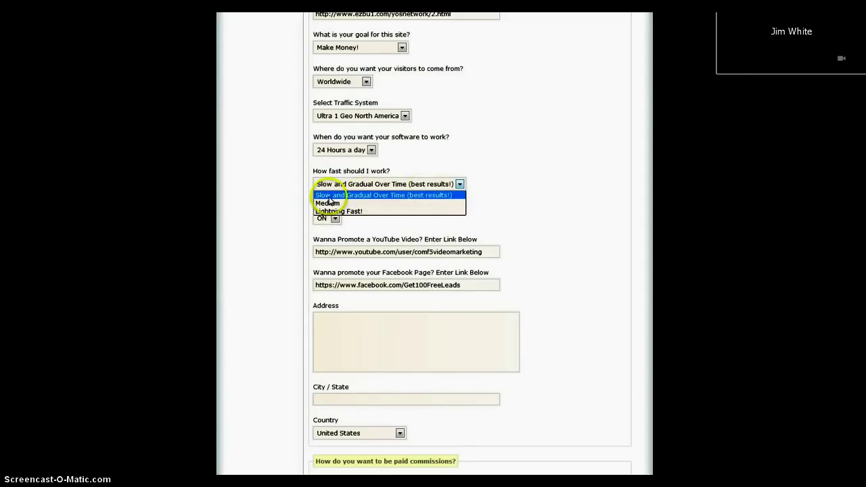
{"action": "left_click", "coordinate": [474, 194]}
{"action": "scroll", "coordinate": [474, 192], "scroll_direction": "down", "scroll_amount": 3}
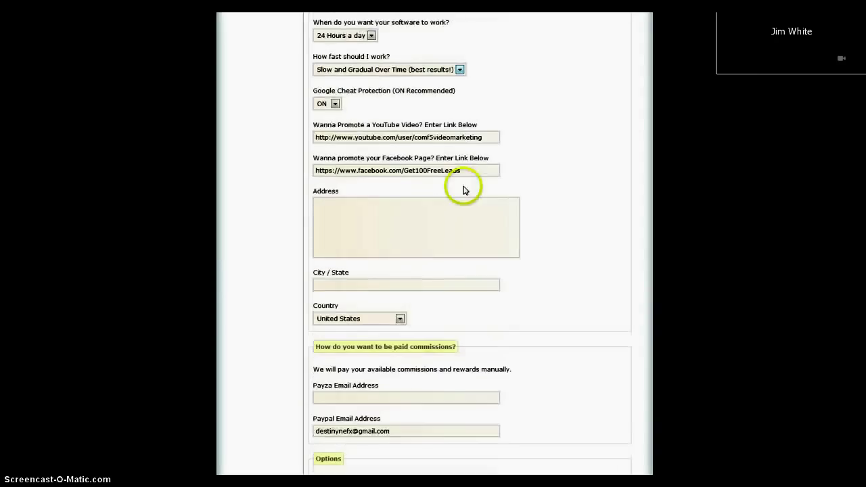
{"action": "left_click", "coordinate": [335, 103]}
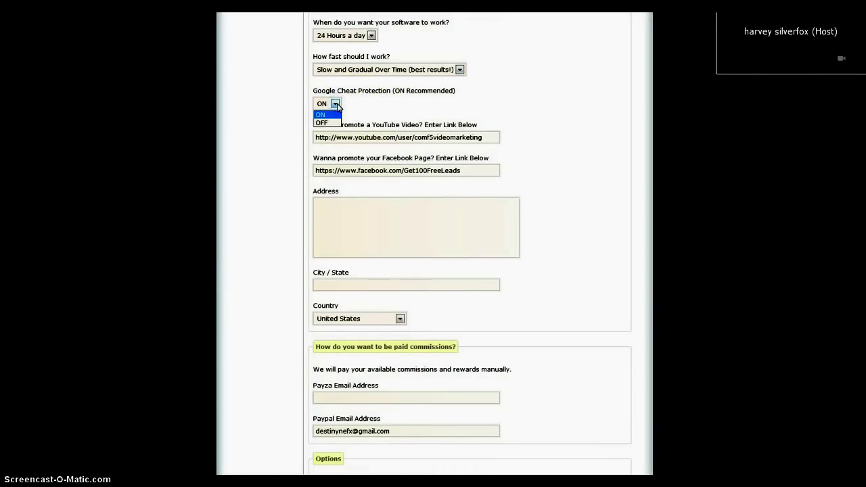
{"action": "left_click", "coordinate": [336, 106]}
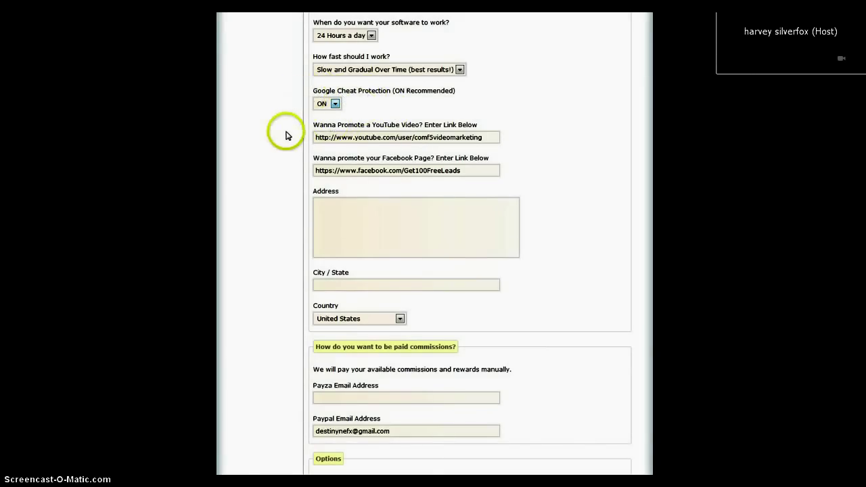
{"action": "scroll", "coordinate": [304, 121], "scroll_direction": "down", "scroll_amount": 2}
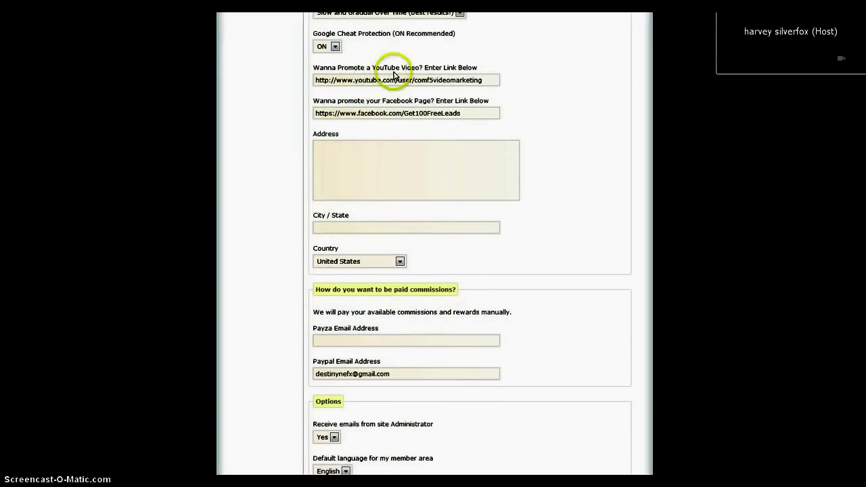
{"action": "left_click", "coordinate": [374, 110]}
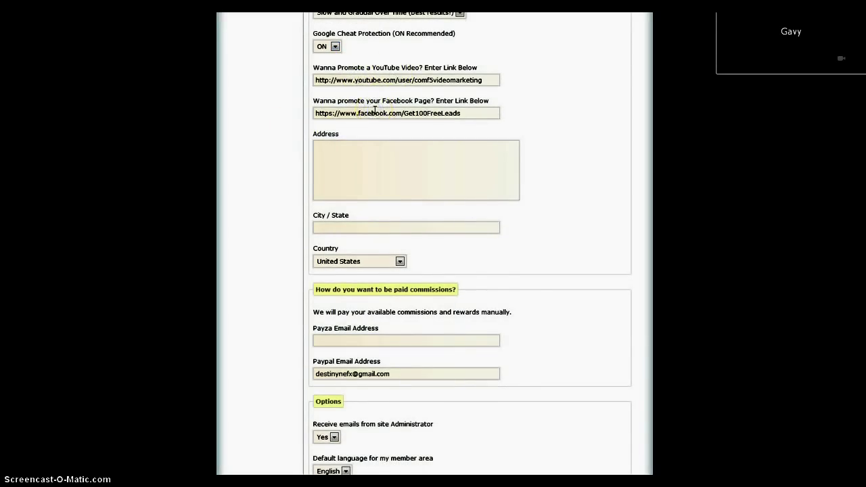
{"action": "scroll", "coordinate": [349, 160], "scroll_direction": "down", "scroll_amount": 1}
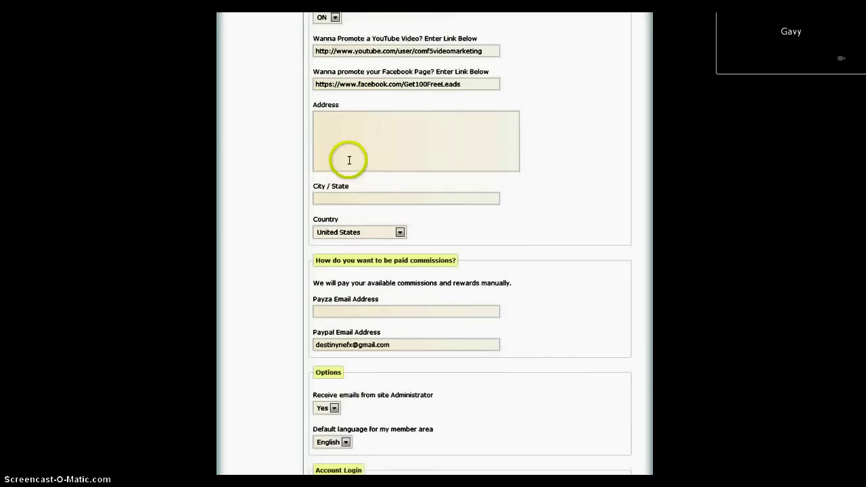
{"action": "scroll", "coordinate": [349, 161], "scroll_direction": "down", "scroll_amount": 1}
{"action": "left_click", "coordinate": [347, 125]}
{"action": "left_click", "coordinate": [358, 167]}
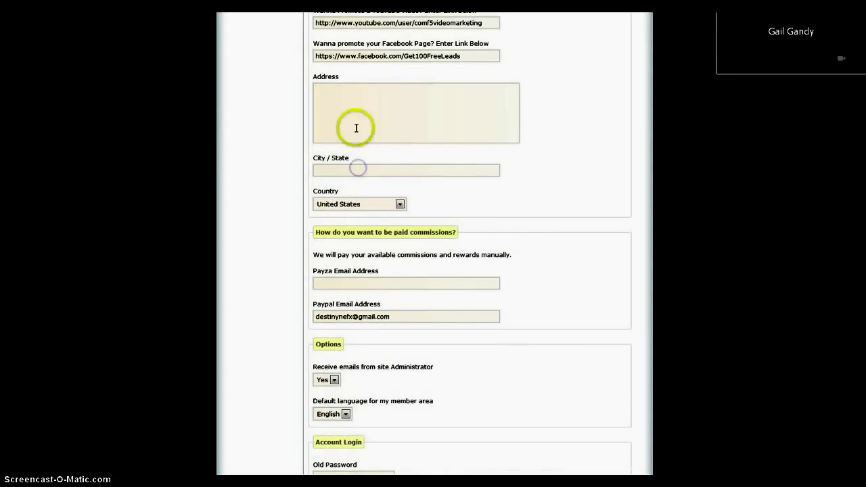
{"action": "scroll", "coordinate": [280, 169], "scroll_direction": "down", "scroll_amount": 2}
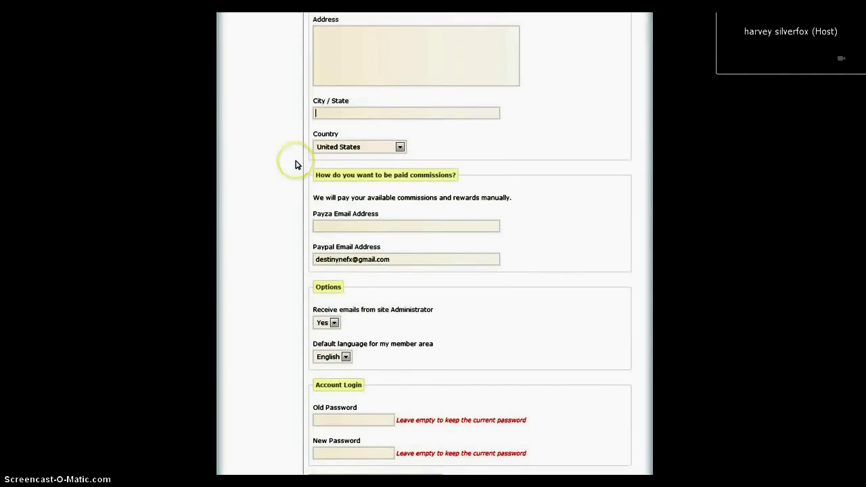
{"action": "scroll", "coordinate": [295, 169], "scroll_direction": "down", "scroll_amount": 2}
{"action": "left_click", "coordinate": [293, 180]}
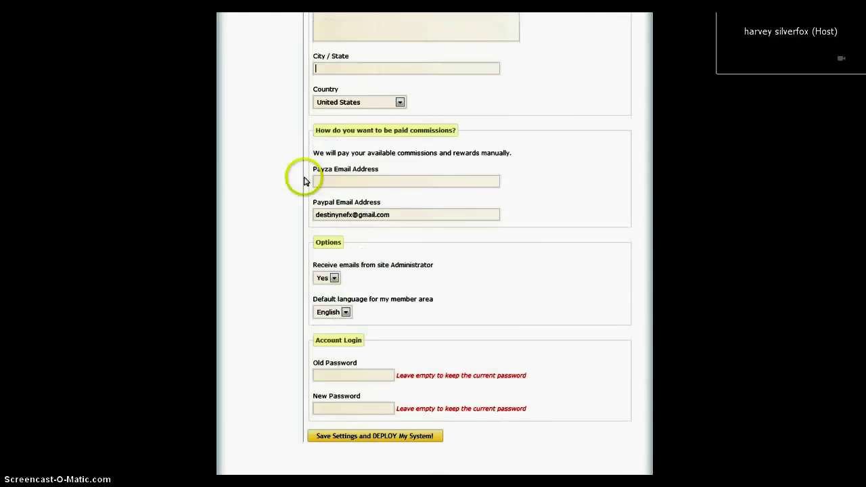
{"action": "left_click", "coordinate": [255, 201]}
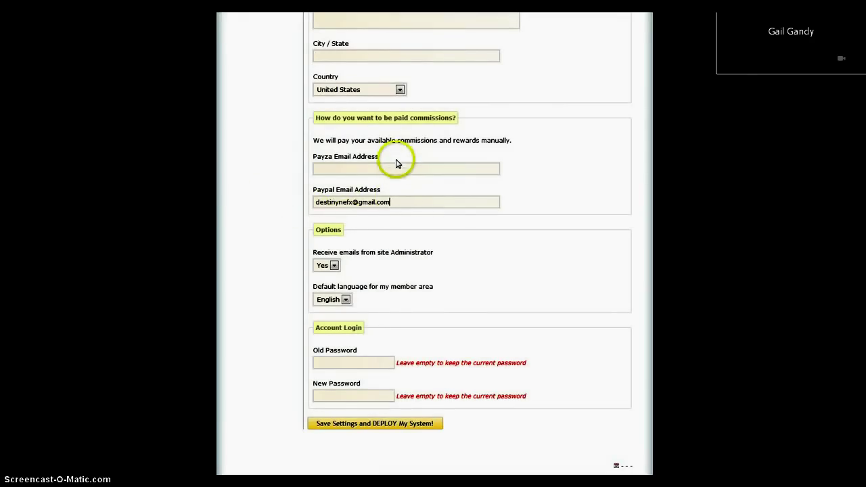
{"action": "scroll", "coordinate": [396, 165], "scroll_direction": "down", "scroll_amount": 4}
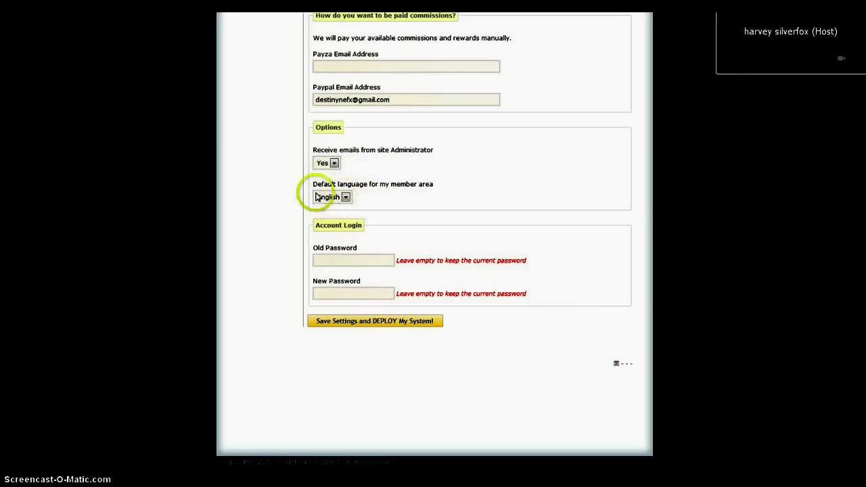
{"action": "left_click", "coordinate": [341, 197]}
- Keep English as the member-area language, then return to the back-office home page
{"action": "left_click", "coordinate": [343, 199]}
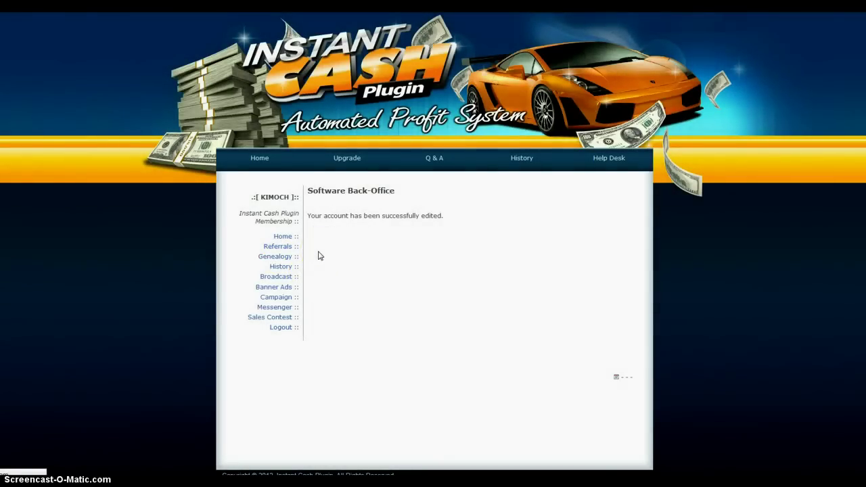
{"action": "left_click", "coordinate": [284, 240]}
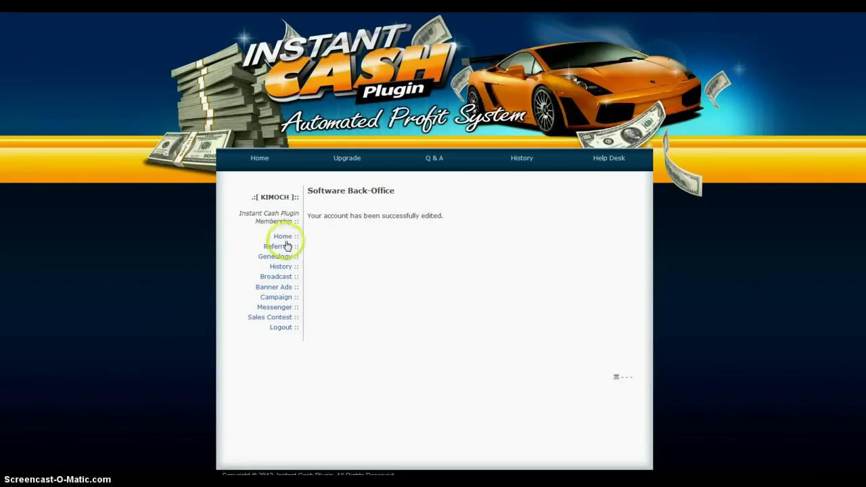
- Reload Home, scroll to Your Affiliate Link and highlight the 0 in the 0 / 12 referral count
{"action": "left_click", "coordinate": [283, 240]}
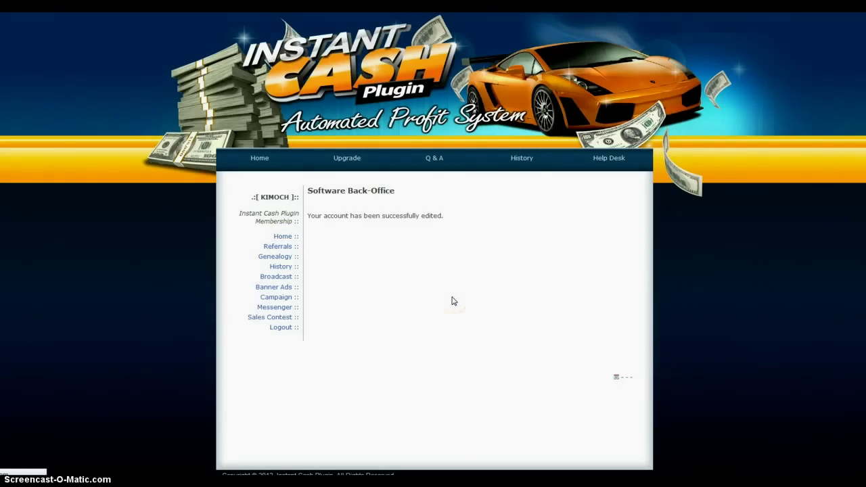
{"action": "scroll", "coordinate": [473, 318], "scroll_direction": "down", "scroll_amount": 2}
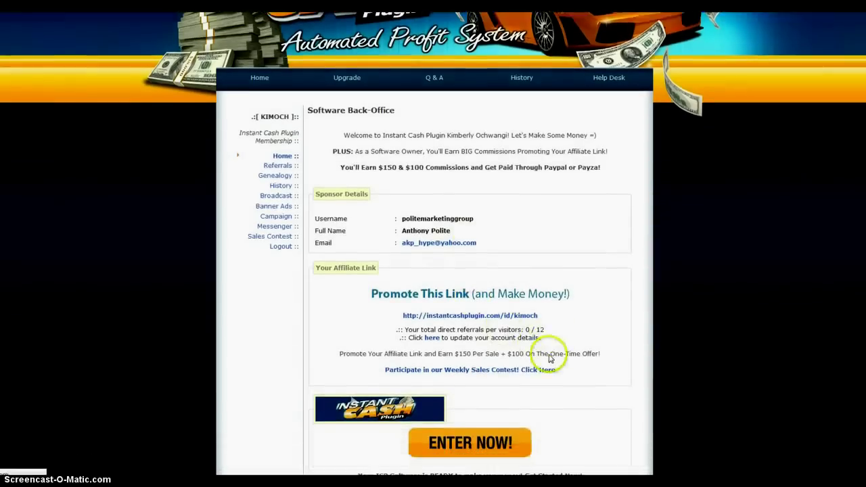
{"action": "scroll", "coordinate": [549, 359], "scroll_direction": "down", "scroll_amount": 1}
{"action": "left_click", "coordinate": [539, 295]}
{"action": "double_click", "coordinate": [521, 296]}
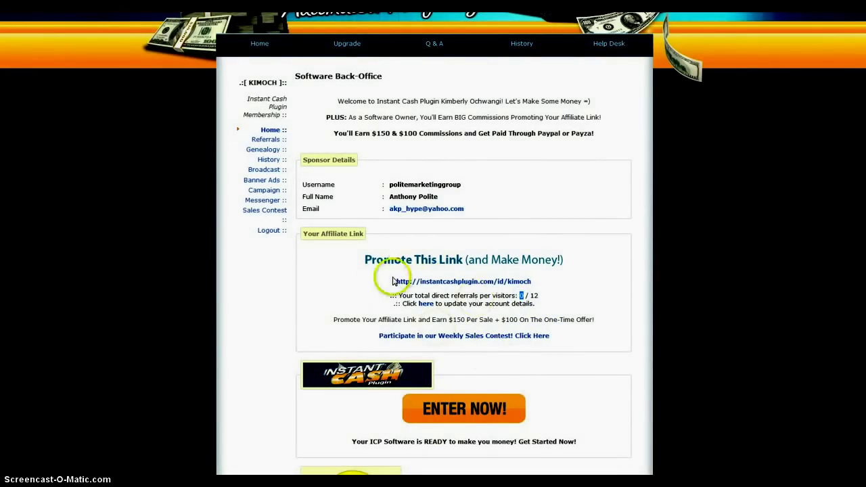
{"action": "left_click", "coordinate": [263, 289]}
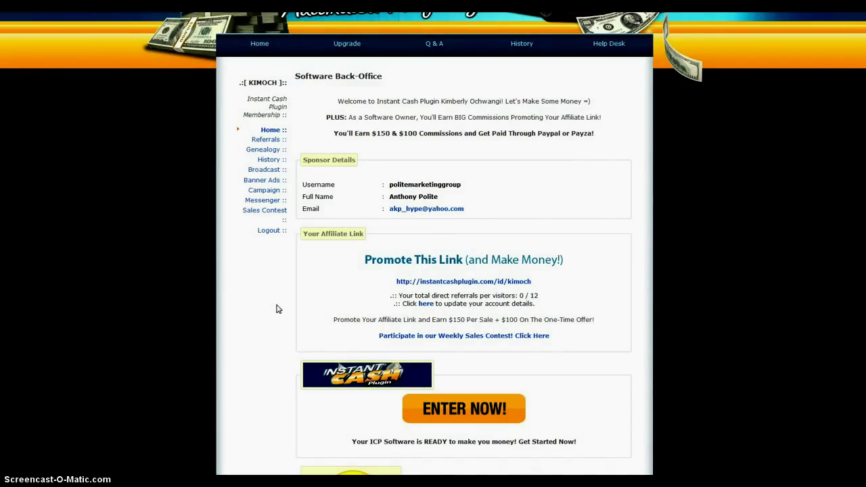
{"action": "scroll", "coordinate": [276, 309], "scroll_direction": "down", "scroll_amount": 3}
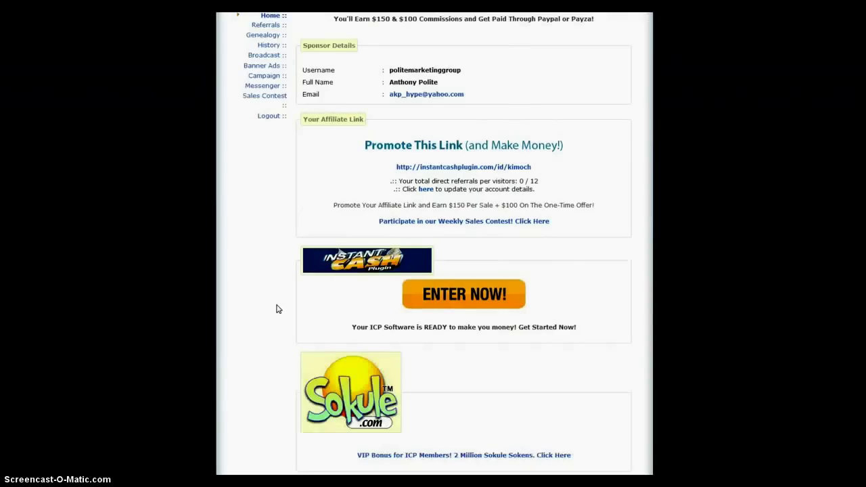
{"action": "left_click", "coordinate": [274, 305]}
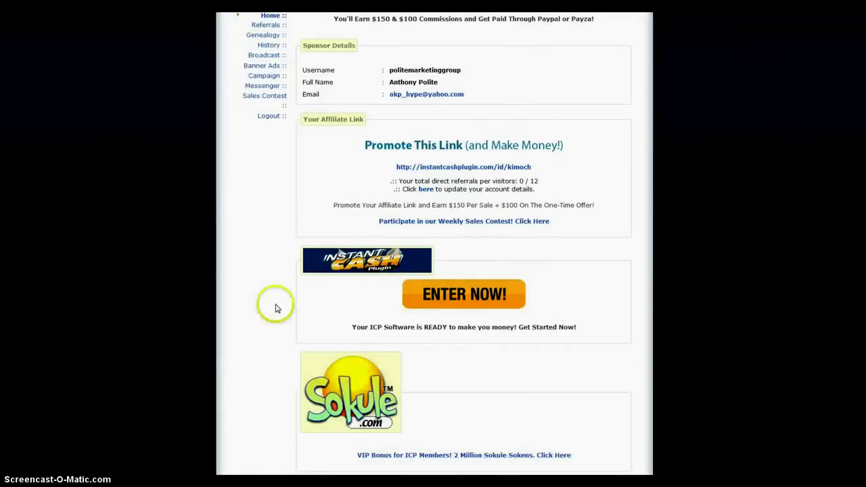